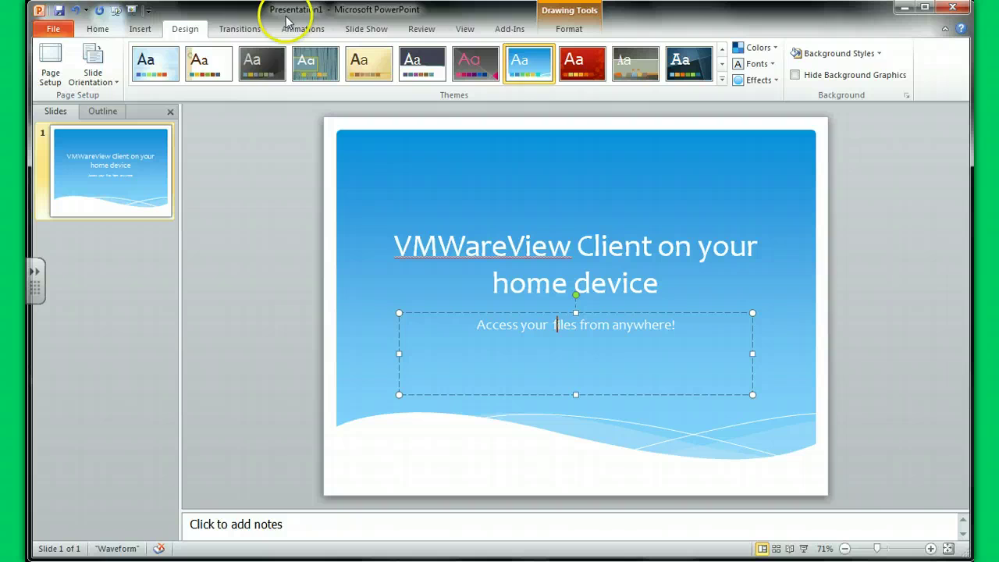
pyautogui.hotkey('alt', 'Tab')
pyautogui.click(171, 9)
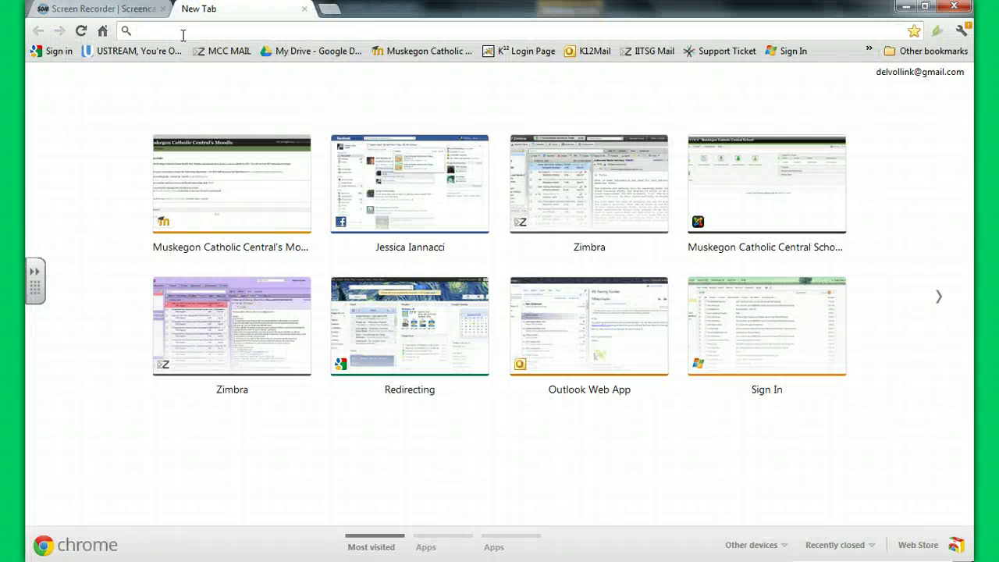
pyautogui.write('h')
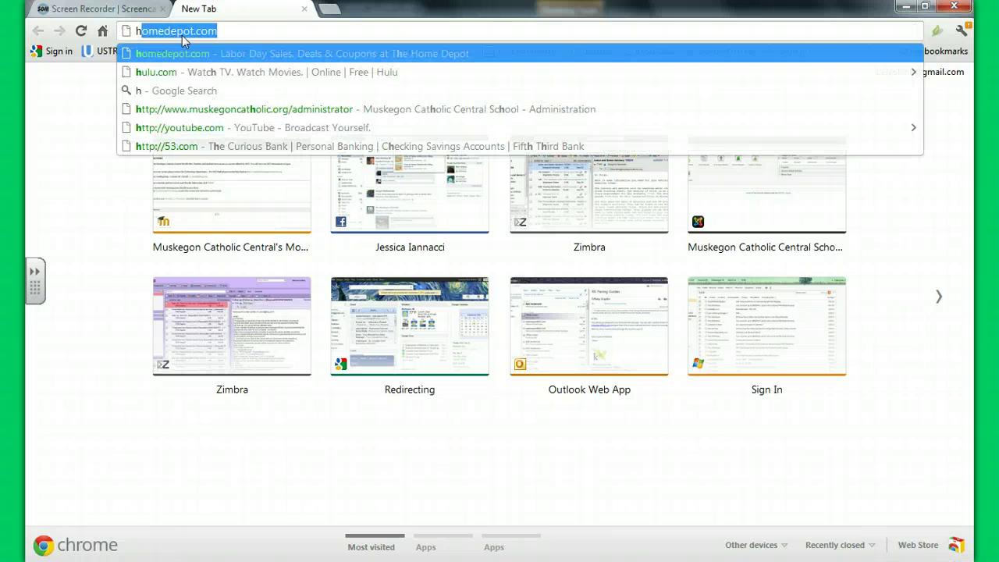
pyautogui.write('ttp')
pyautogui.press('BackSpace')
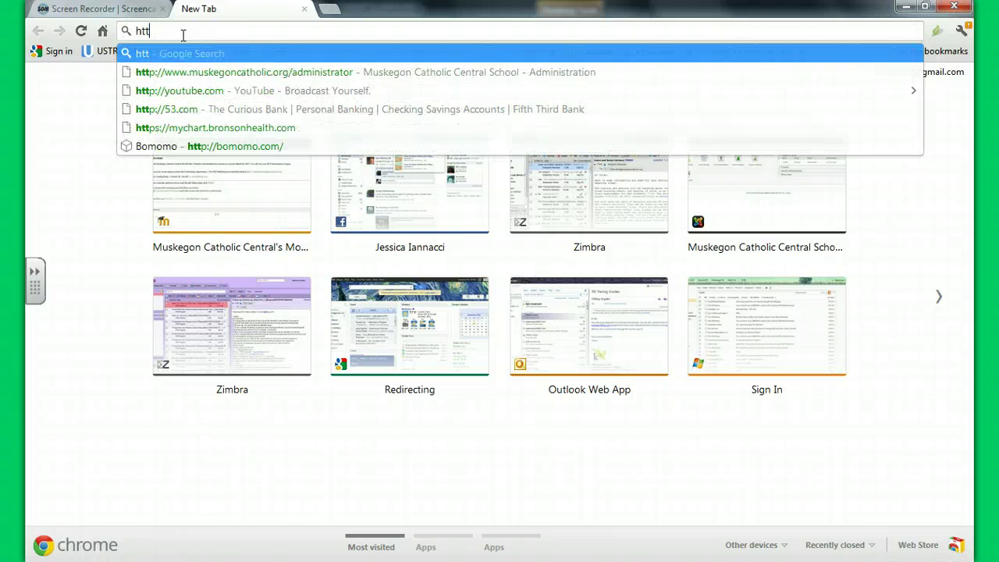
pyautogui.write('ps')
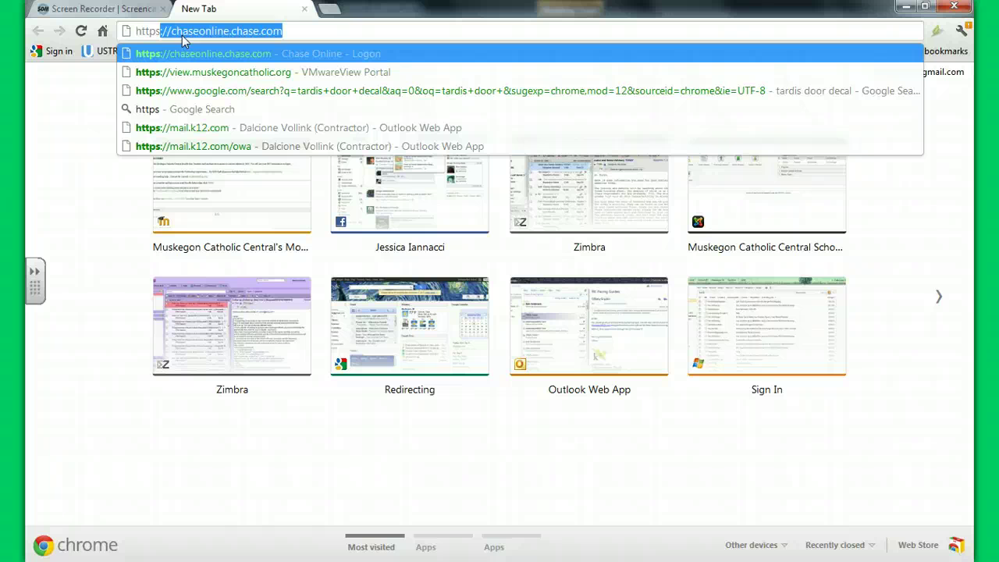
pyautogui.write('://')
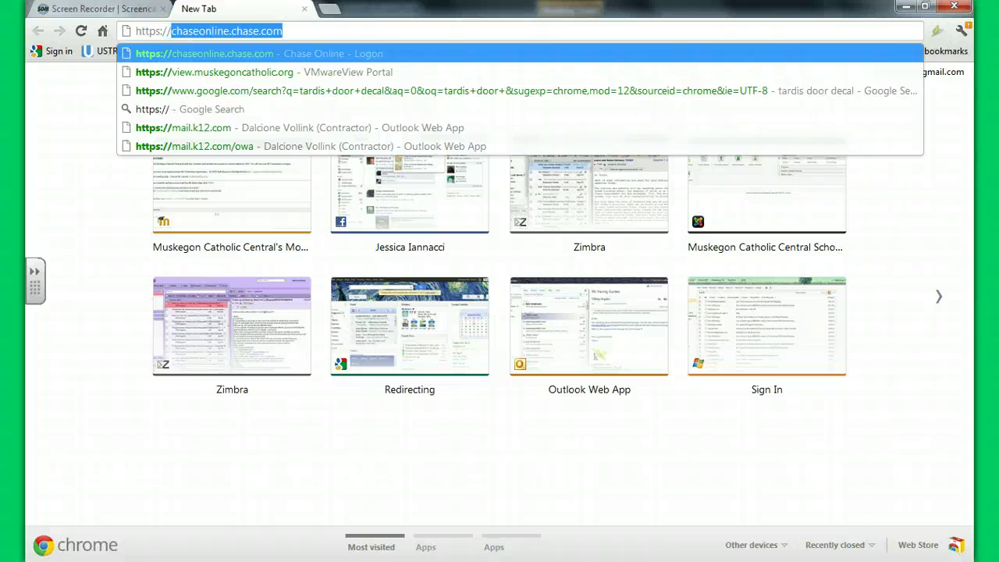
pyautogui.write('view.mus')
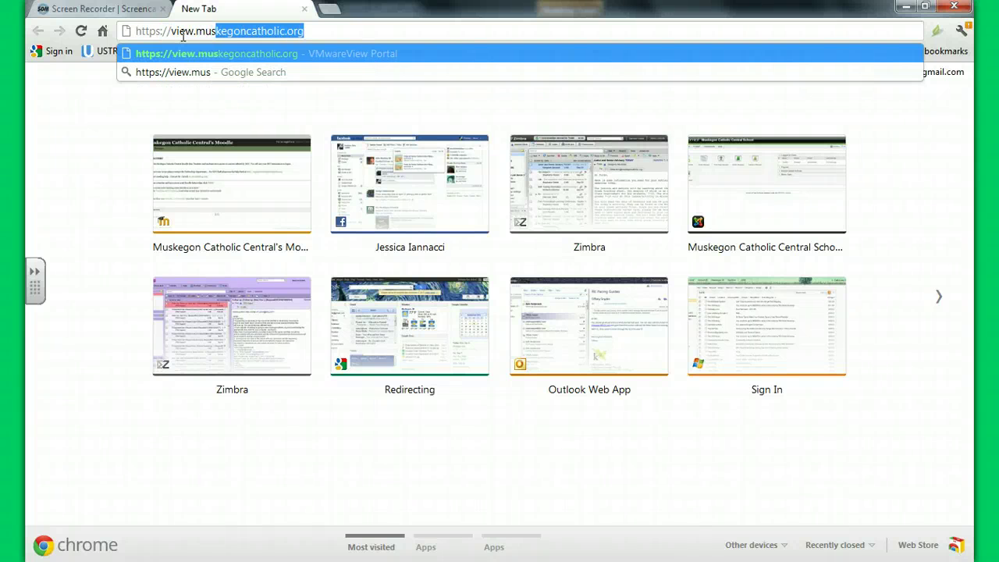
pyautogui.press('Right')
pyautogui.press('Return')
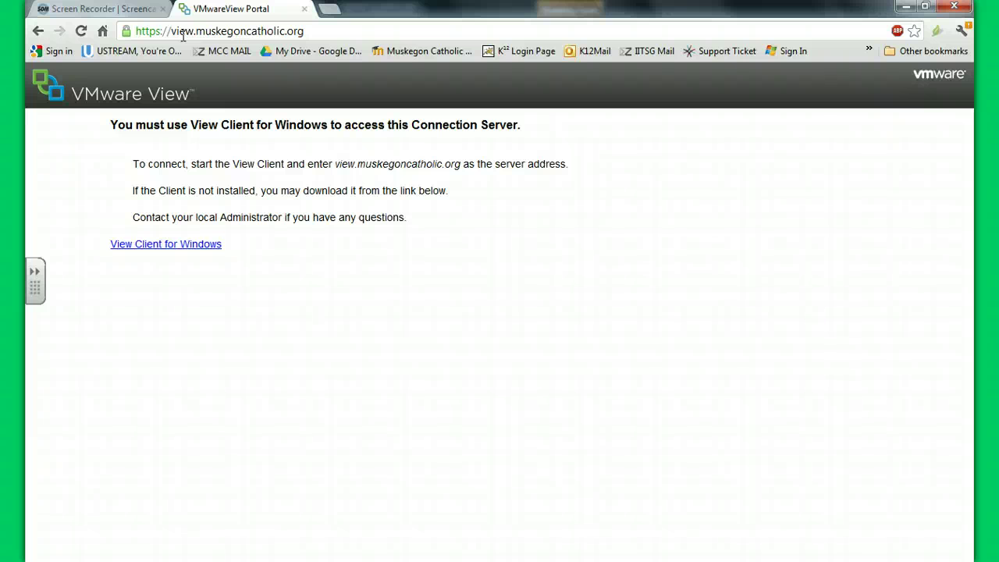
pyautogui.moveTo(172, 36); pyautogui.dragTo(134, 35)
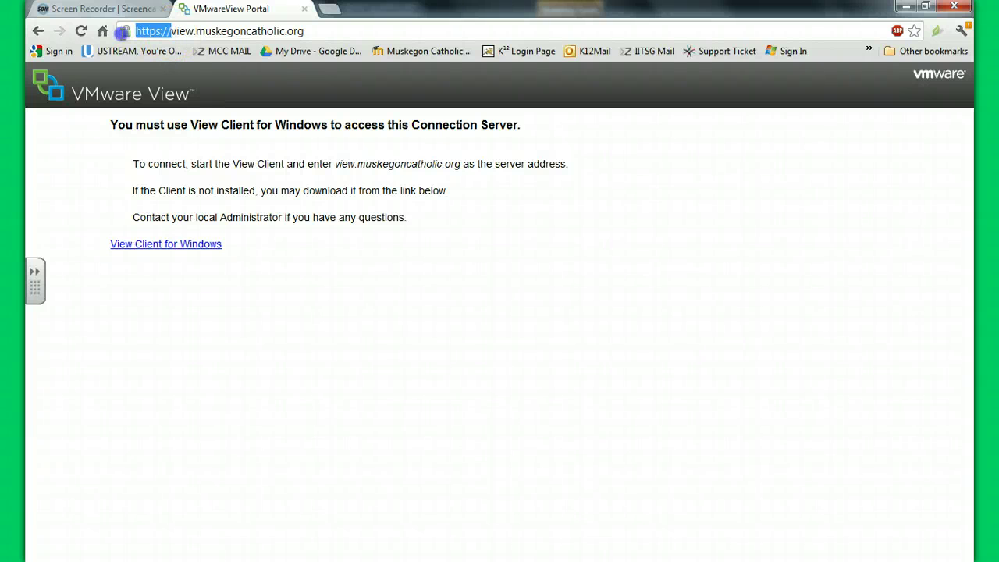
pyautogui.press('BackSpace')
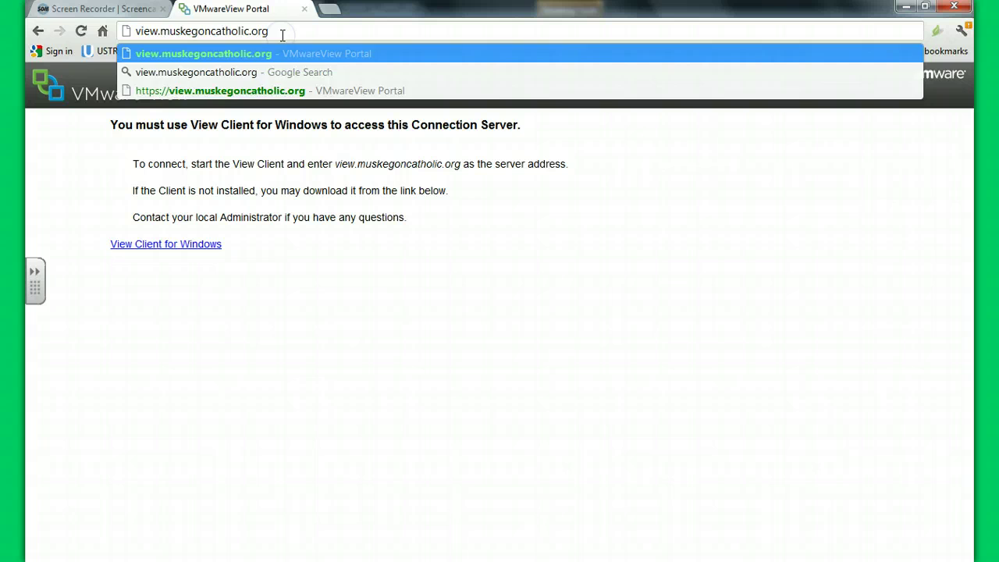
pyautogui.press('Return')
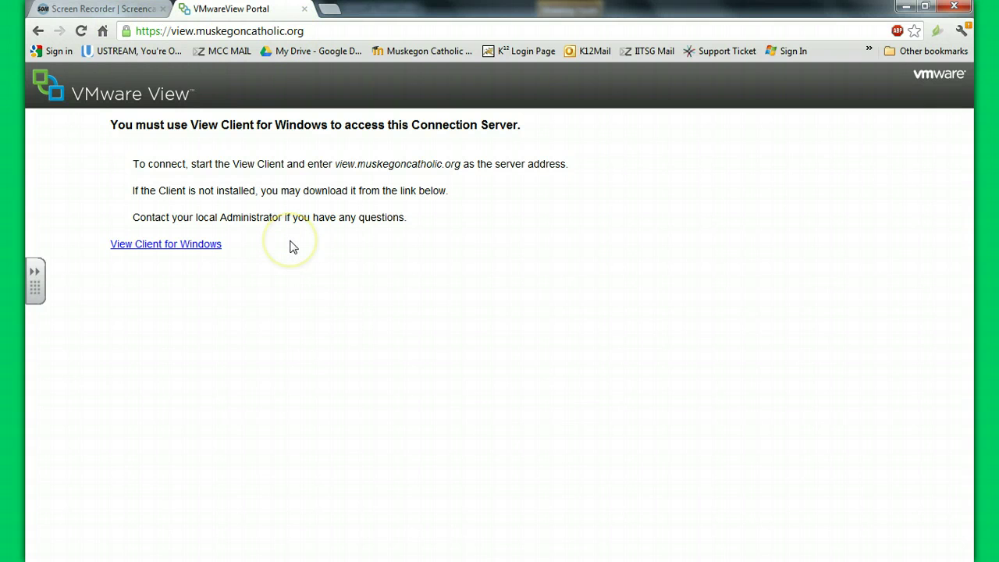
# Follow the View Client for Windows link and open the download page of VMware View Client for 64-bit Windows.
pyautogui.click(182, 245)
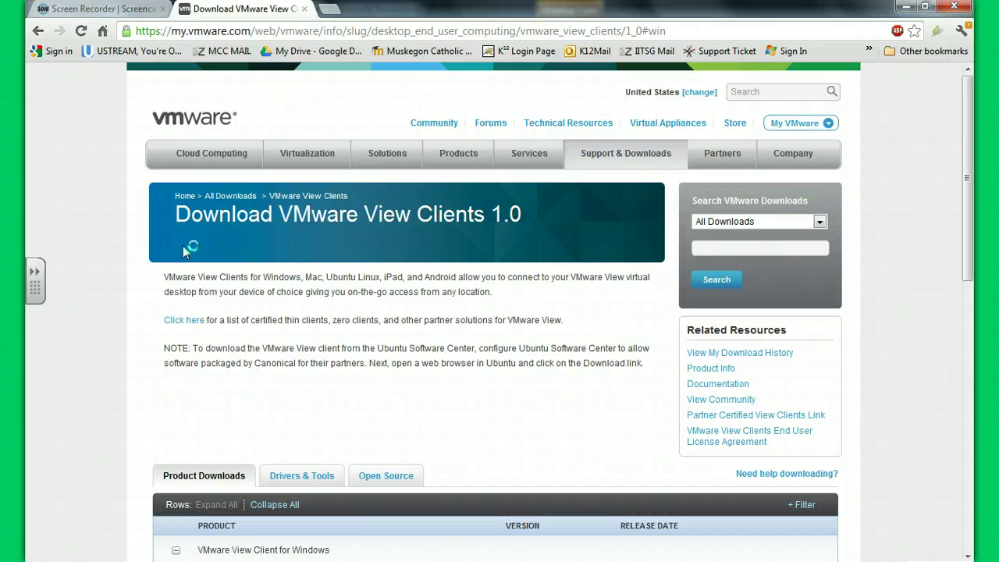
pyautogui.scroll(-2, 394, 320)
pyautogui.scroll(2, 406, 312)
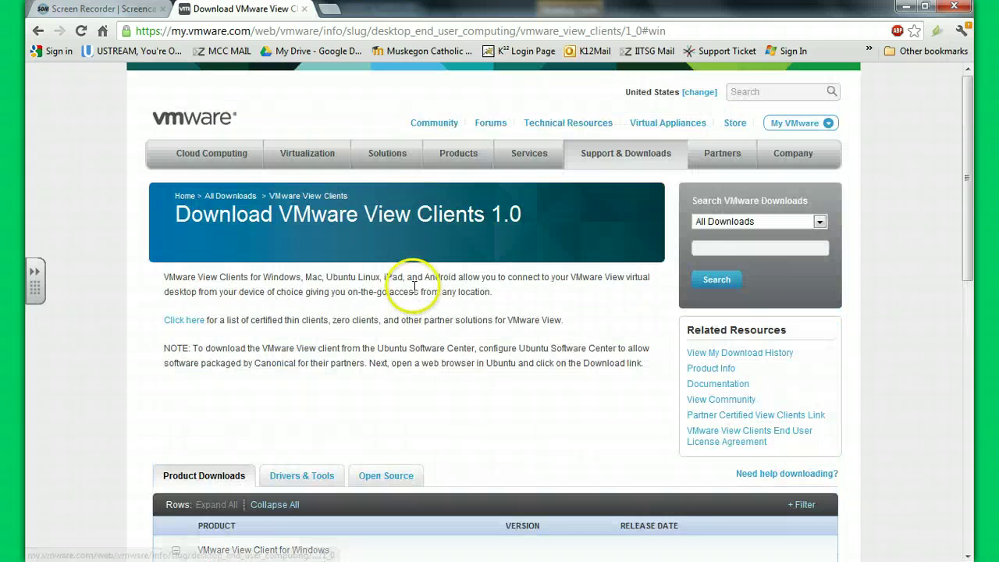
pyautogui.scroll(-7, 413, 289)
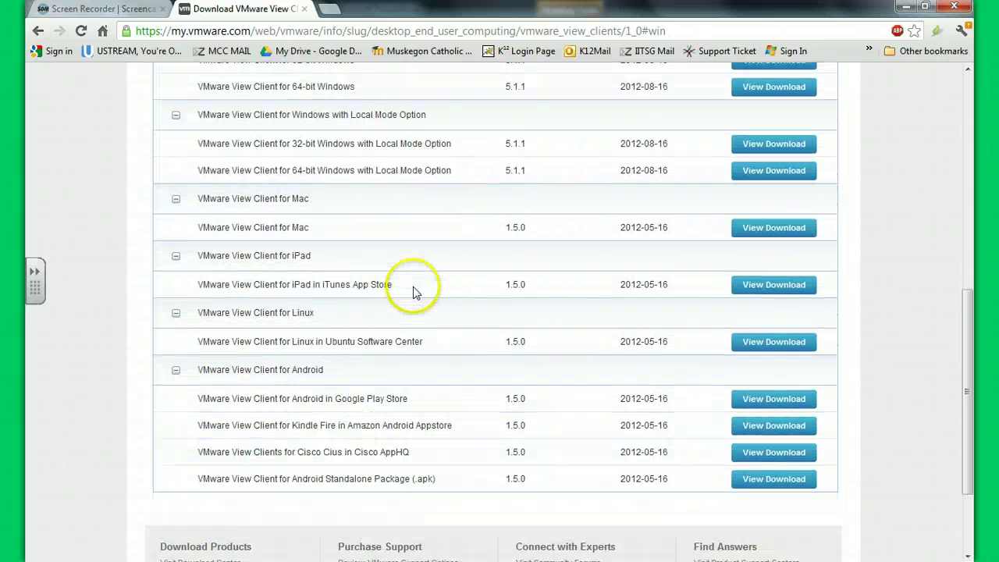
pyautogui.scroll(1, 414, 288)
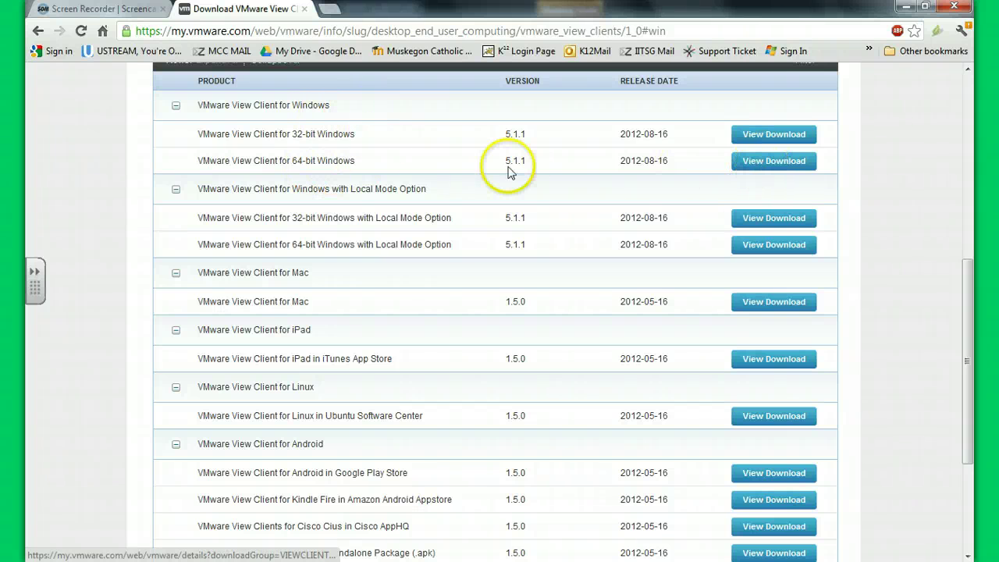
pyautogui.scroll(-1, 390, 210)
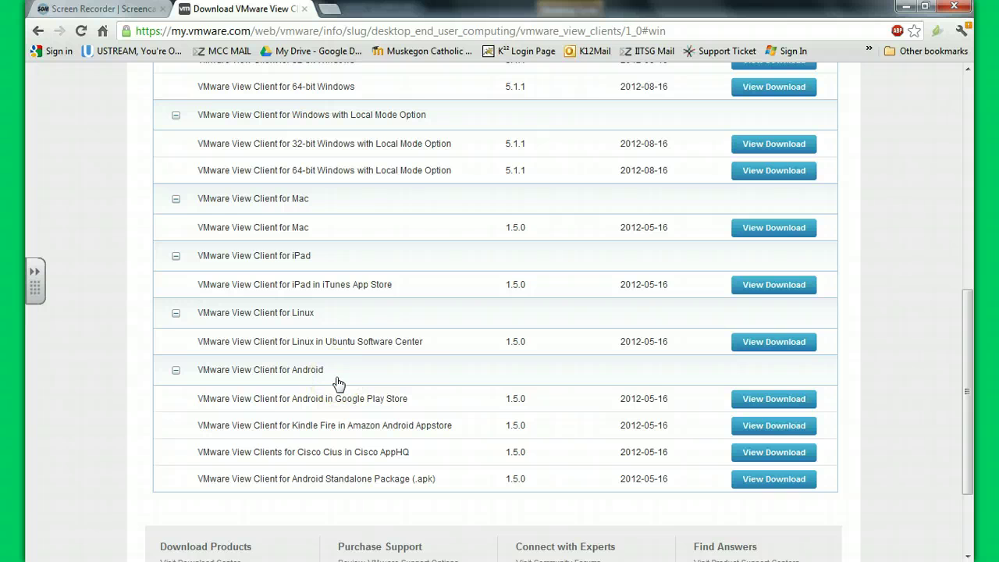
pyautogui.scroll(2, 472, 456)
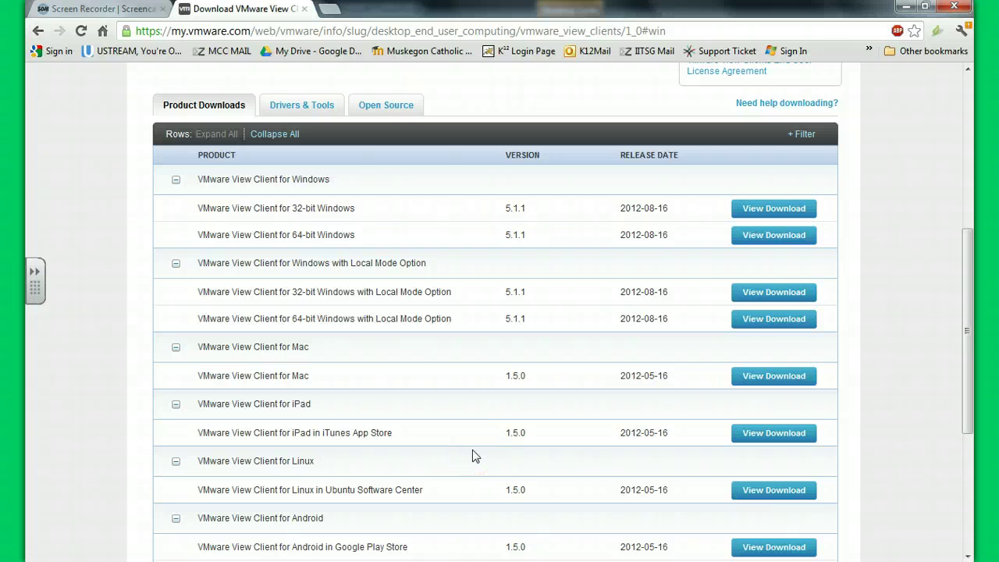
pyautogui.click(772, 242)
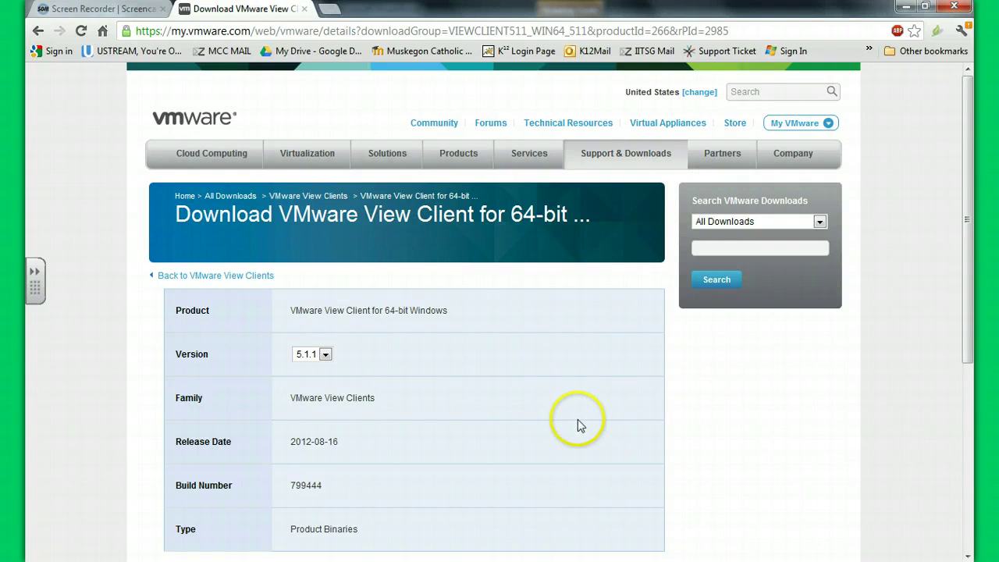
# Download the installer VMware-viewclient-x86_64-5.1.1-799444.exe.
pyautogui.scroll(-2, 578, 422)
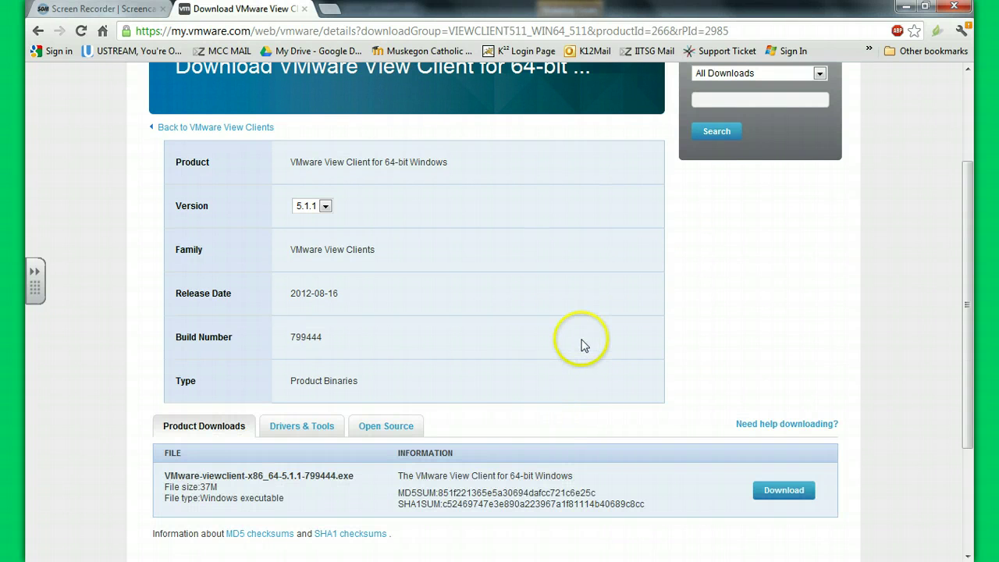
pyautogui.scroll(-2, 582, 346)
pyautogui.click(784, 342)
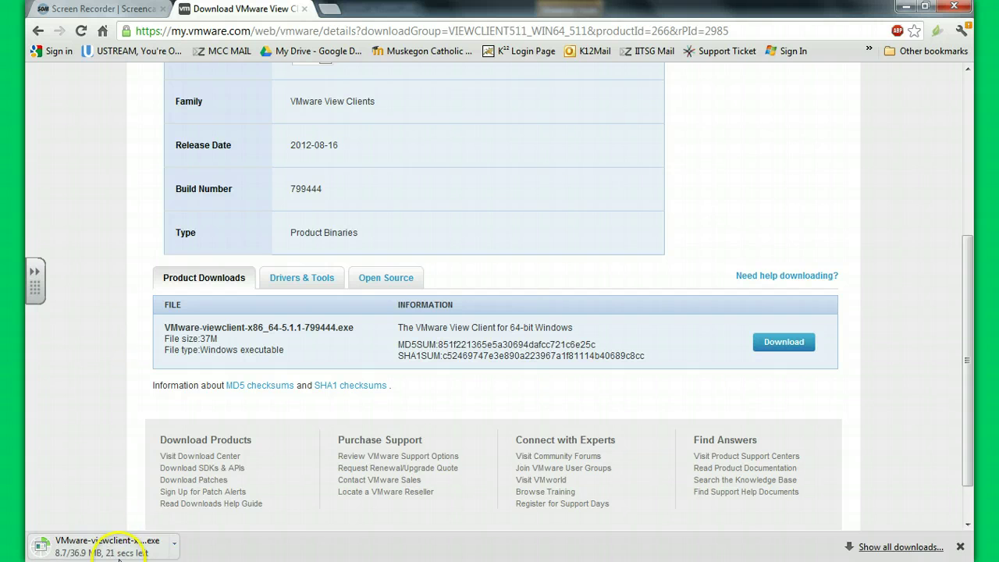
pyautogui.moveTo(140, 543); pyautogui.dragTo(328, 23)
pyautogui.click(329, 10)
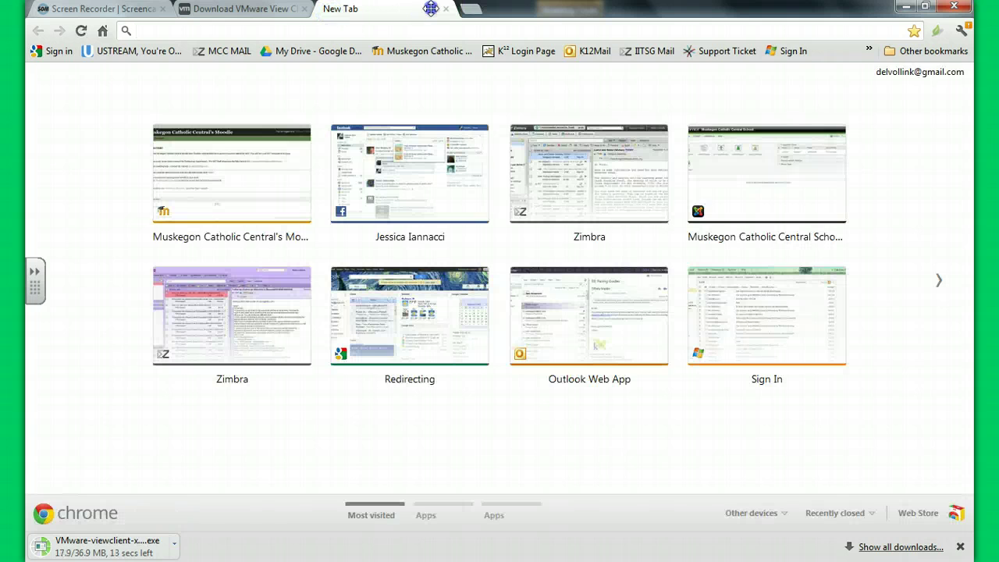
pyautogui.hotkey('ctrl', 'w')
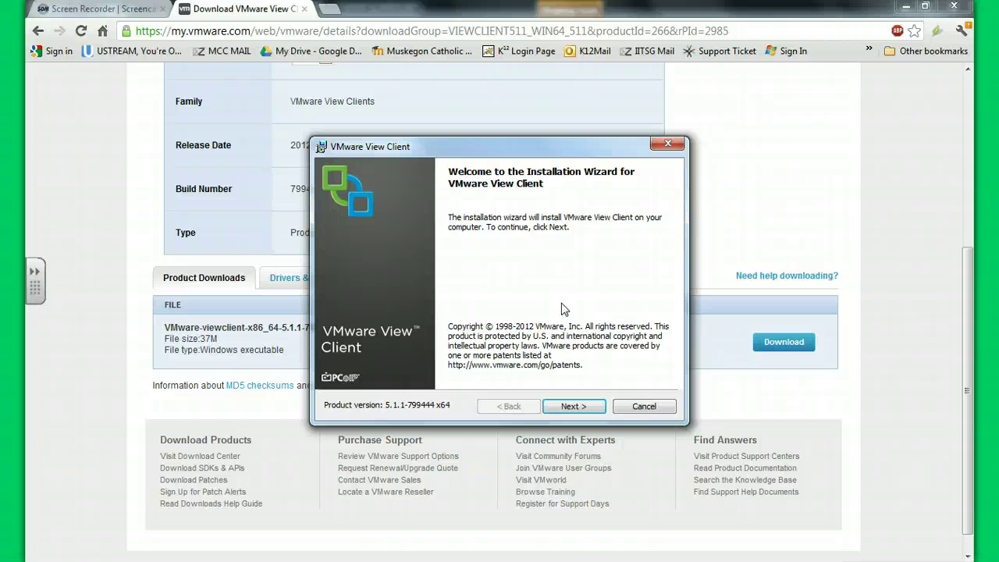
# Accept the license agreement in the VMware View Client installation wizard and keep the default features and install folder.
pyautogui.press('Return')
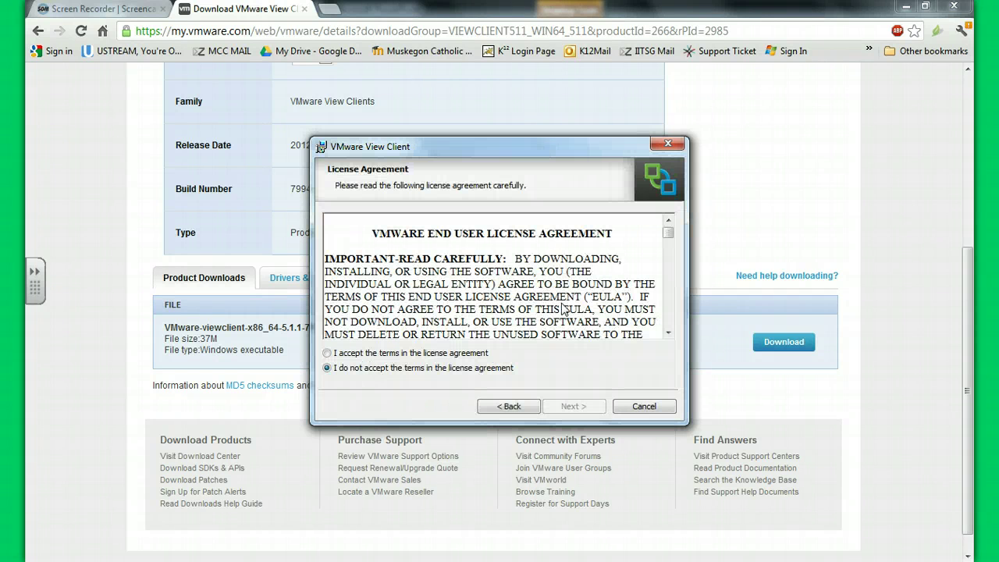
pyautogui.click(327, 353)
pyautogui.click(578, 407)
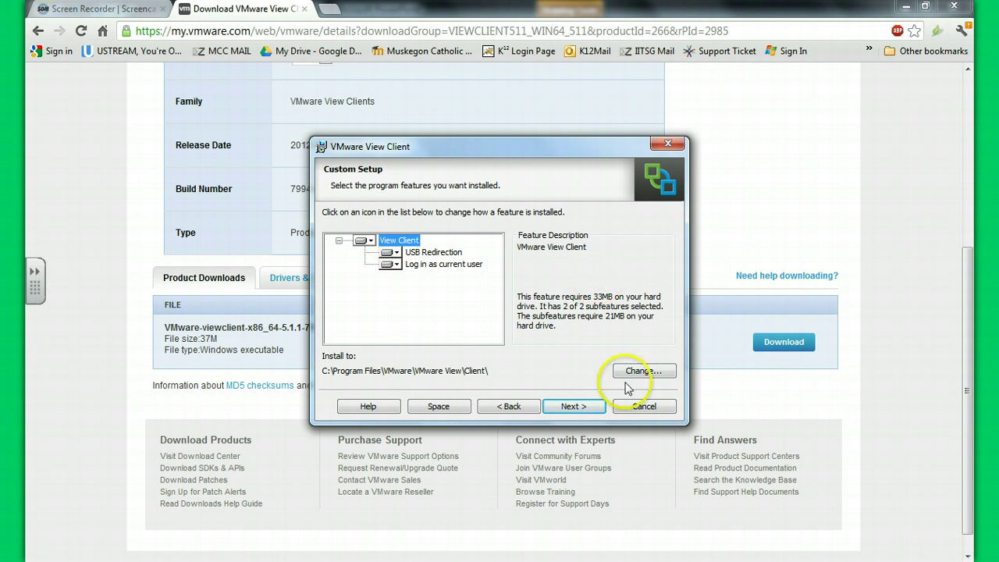
pyautogui.click(581, 406)
# Set the Default View Connection Server to view.muskegoncatholic.org and continue the wizard.
pyautogui.click(500, 253)
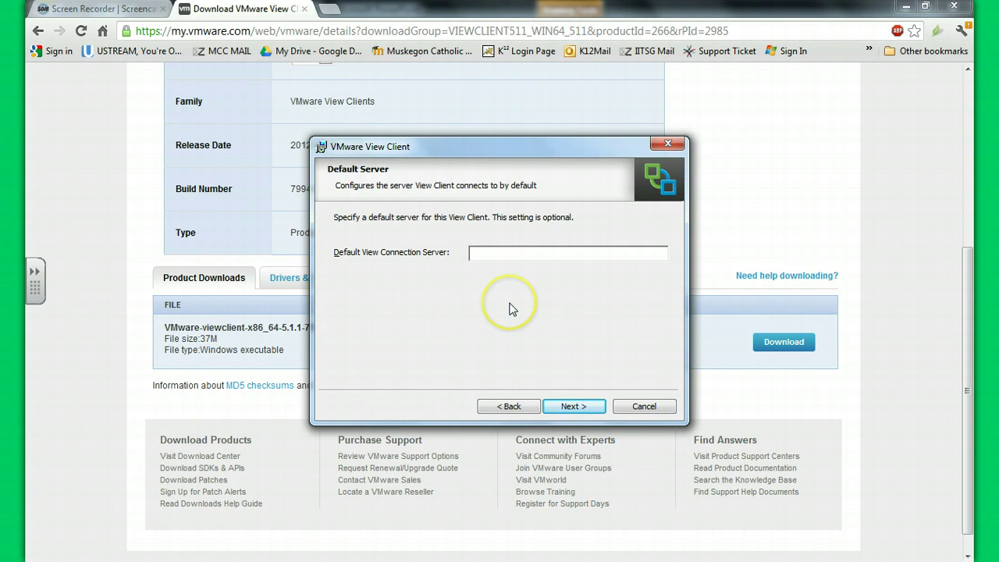
pyautogui.write('view.muskegoncatholic.org')
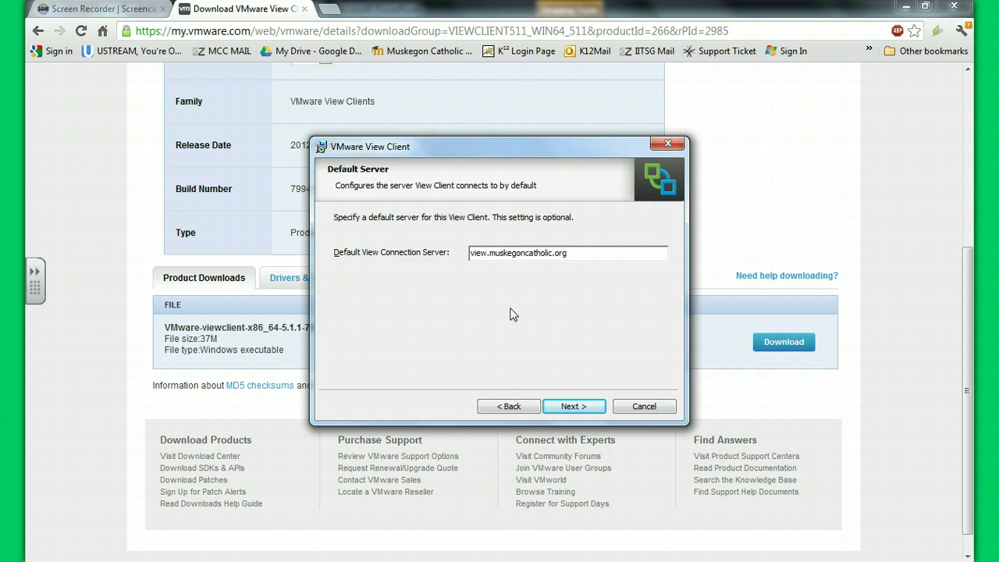
pyautogui.click(587, 408)
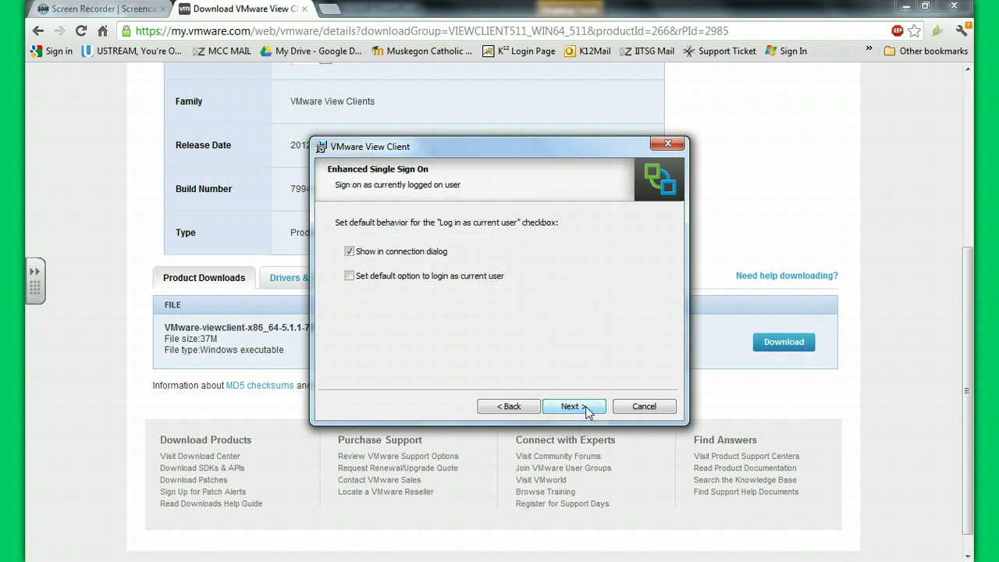
# Install the client with the default single sign-on options and Desktop and Start Menu shortcuts, and finish the wizard.
pyautogui.click(588, 407)
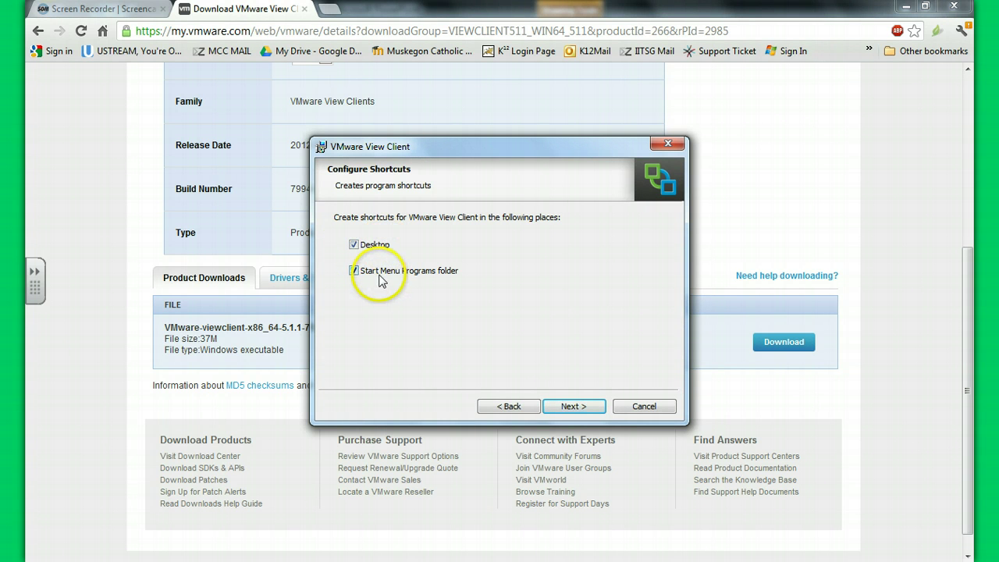
pyautogui.click(586, 407)
pyautogui.click(585, 407)
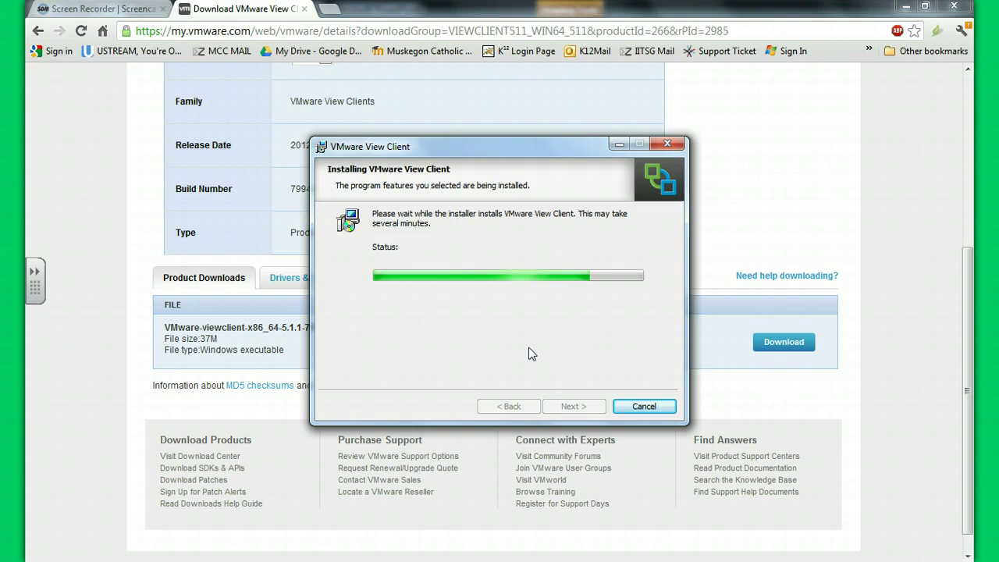
pyautogui.click(521, 352)
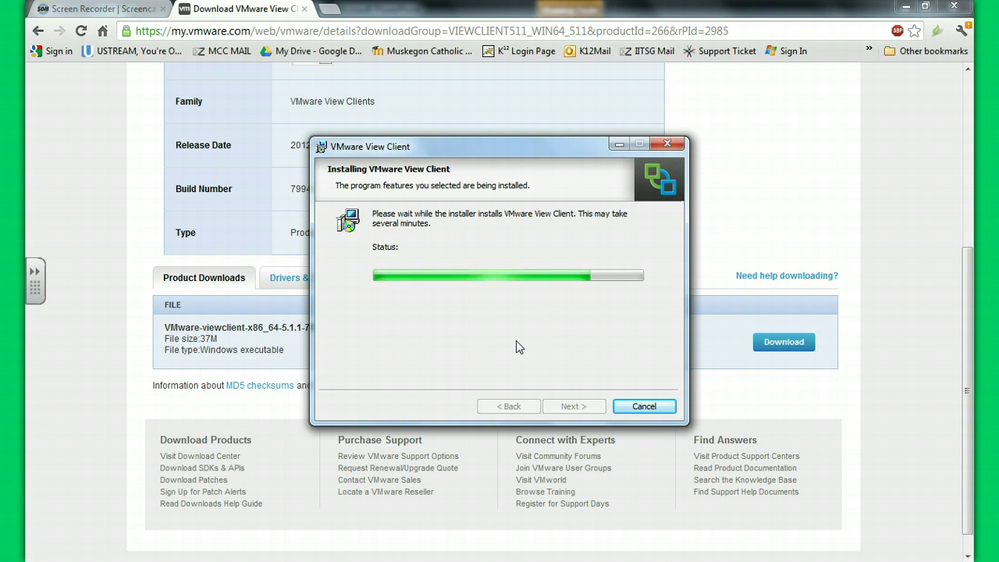
pyautogui.click(516, 344)
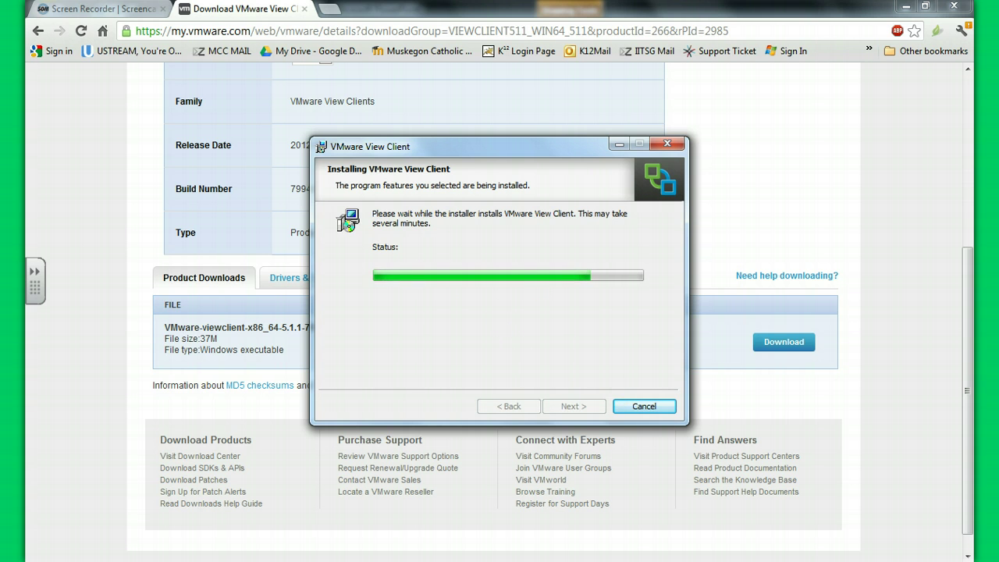
pyautogui.click(587, 407)
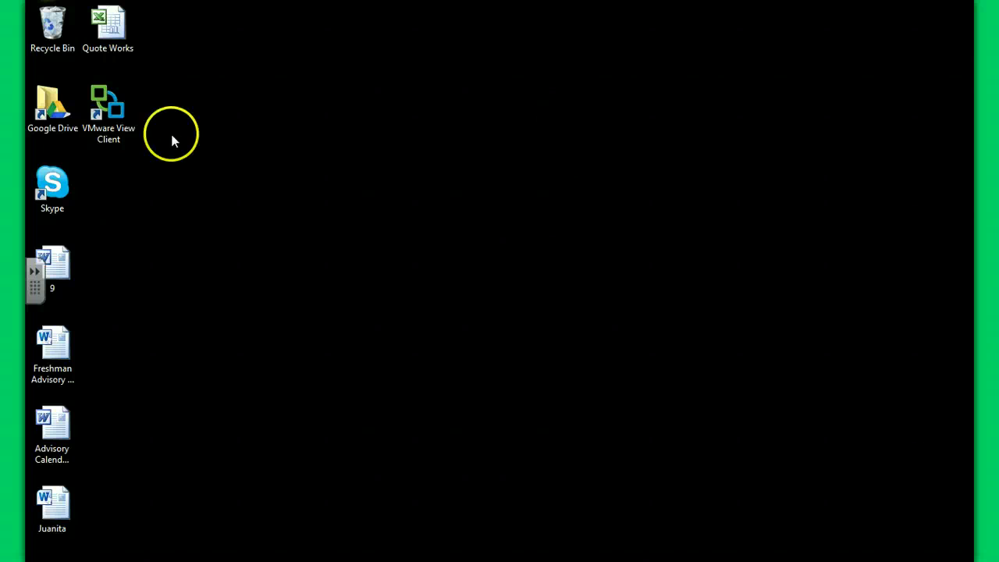
# Launch VMware View Client from its desktop shortcut.
pyautogui.click(112, 117)
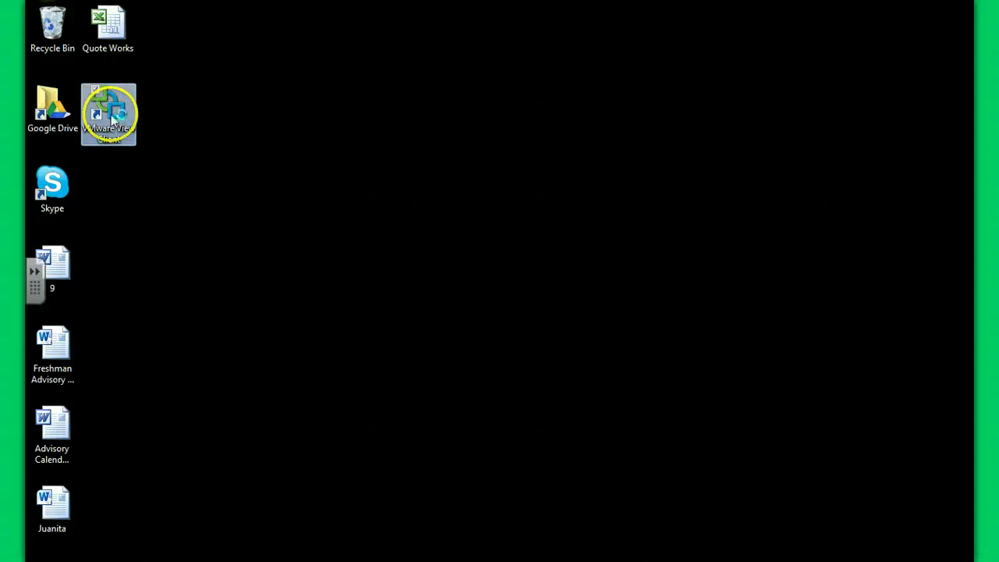
pyautogui.doubleClick(112, 117)
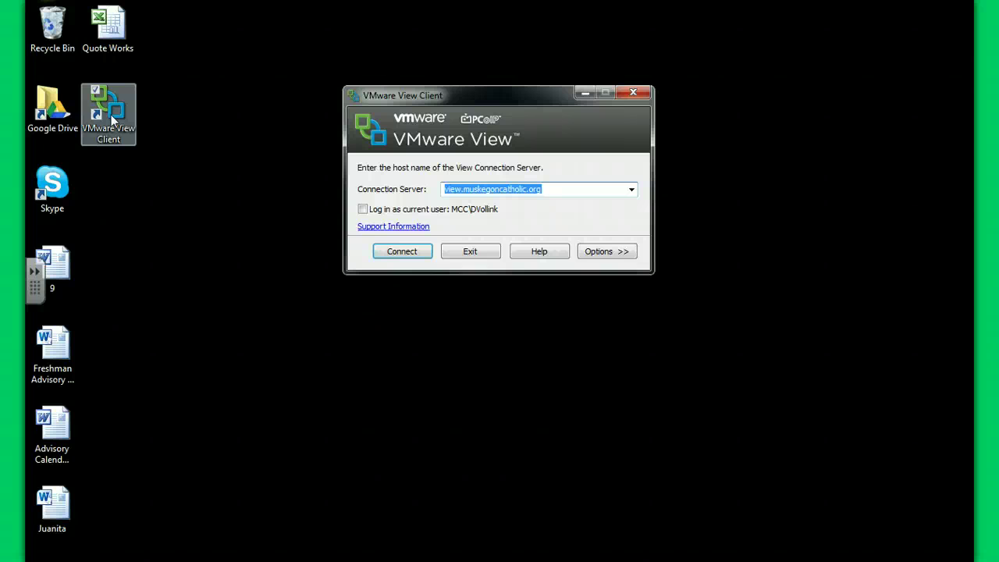
pyautogui.click(381, 135)
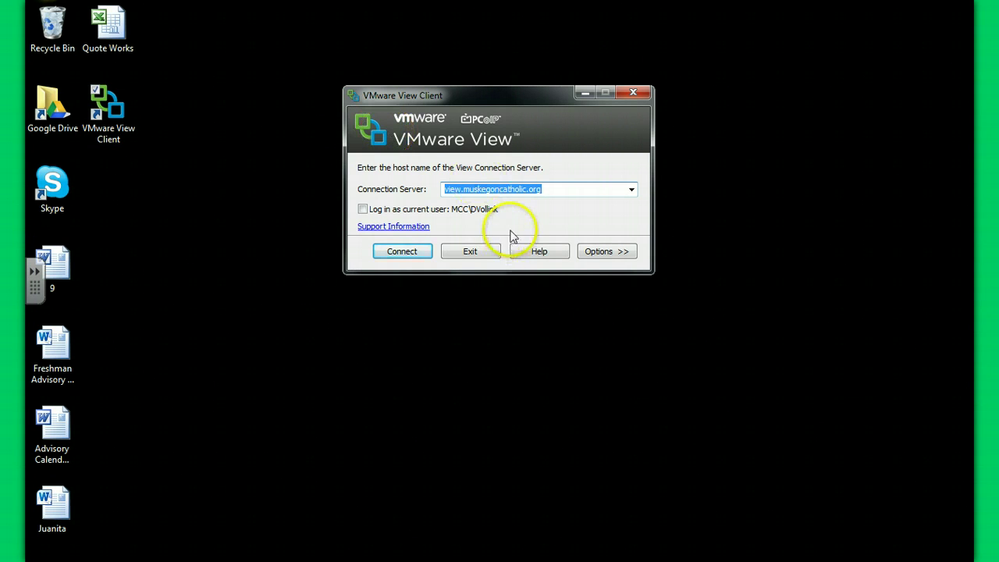
pyautogui.click(364, 210)
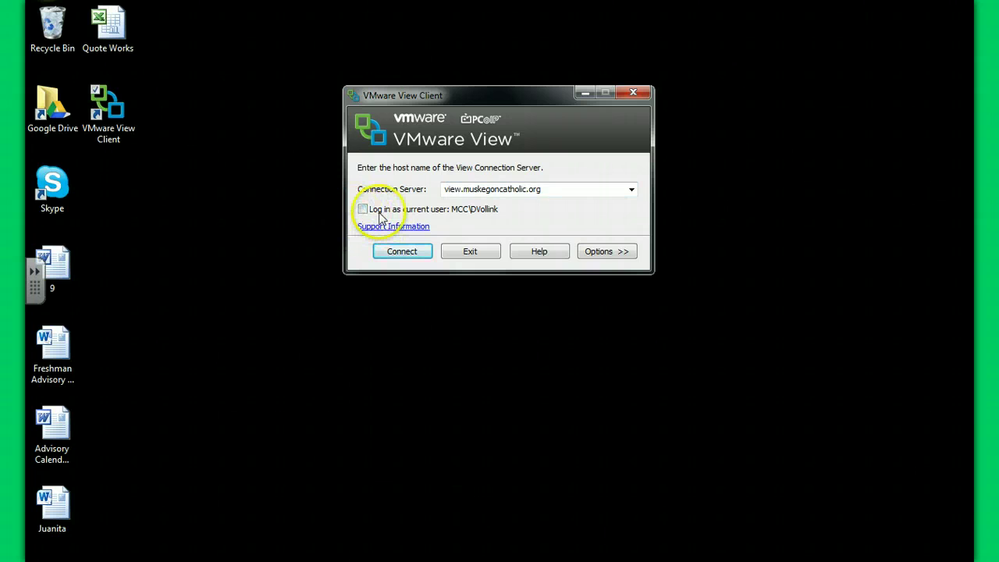
pyautogui.click(397, 258)
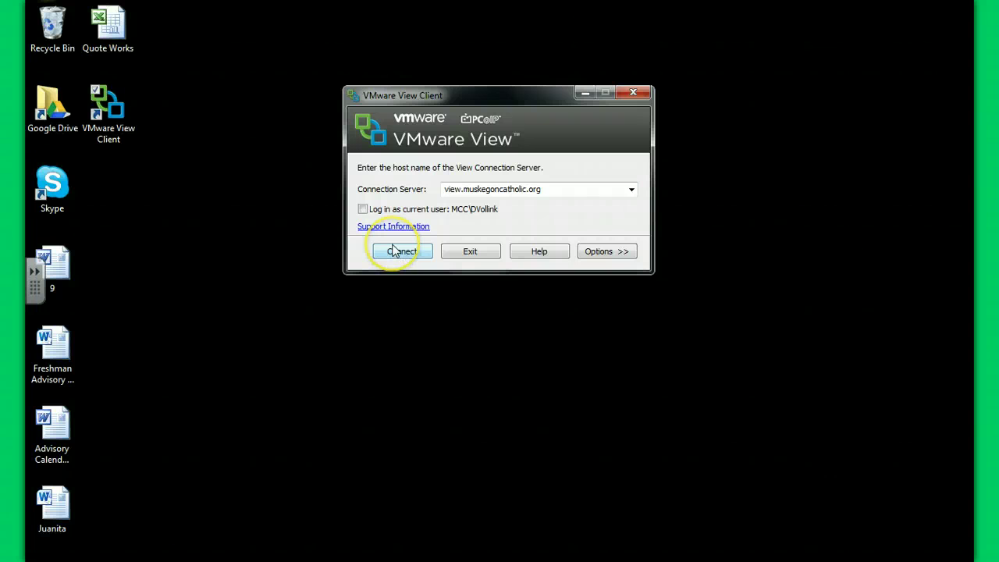
pyautogui.click(685, 149)
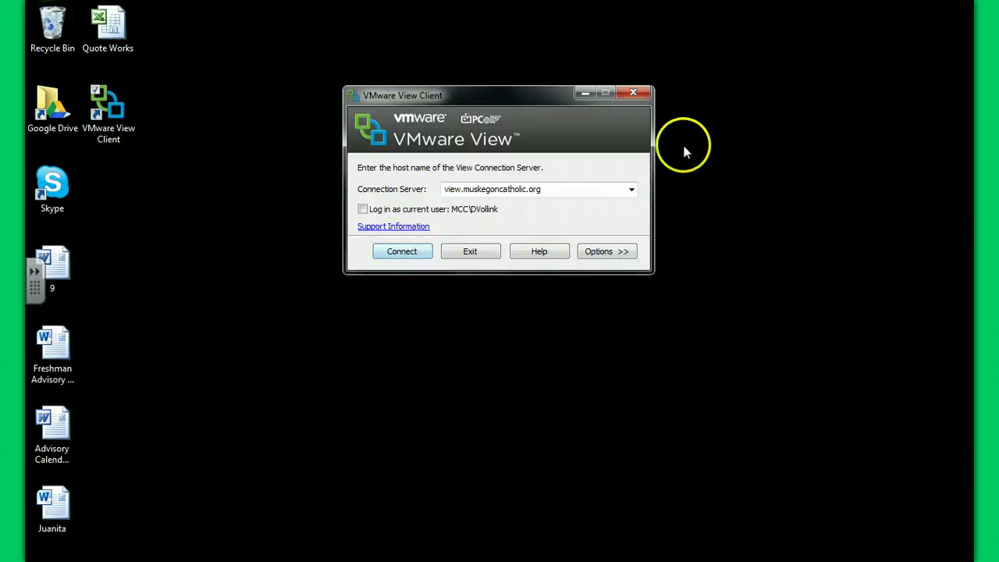